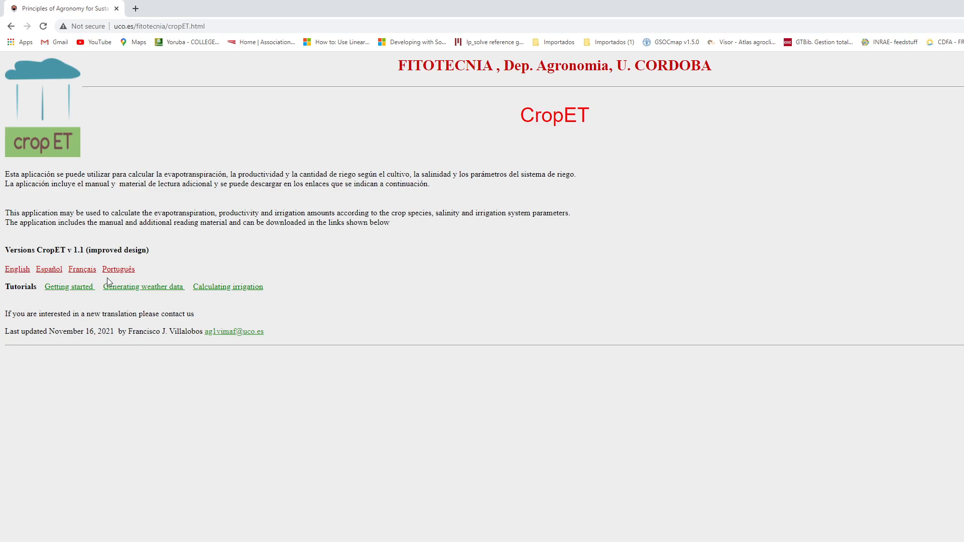
- Save the English version of CropET as Crop_ET.exe in the cropet folder on drive D
right_click(17, 272)
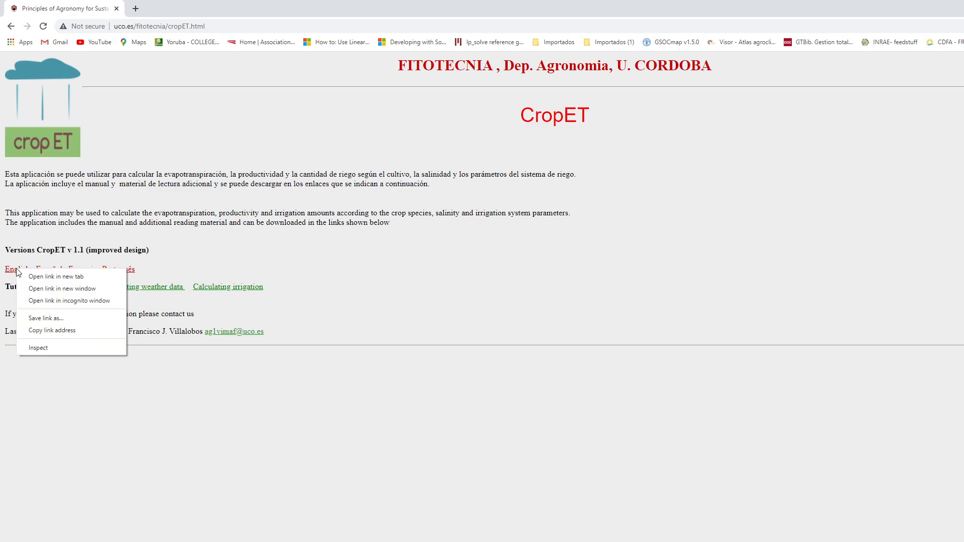
click(50, 319)
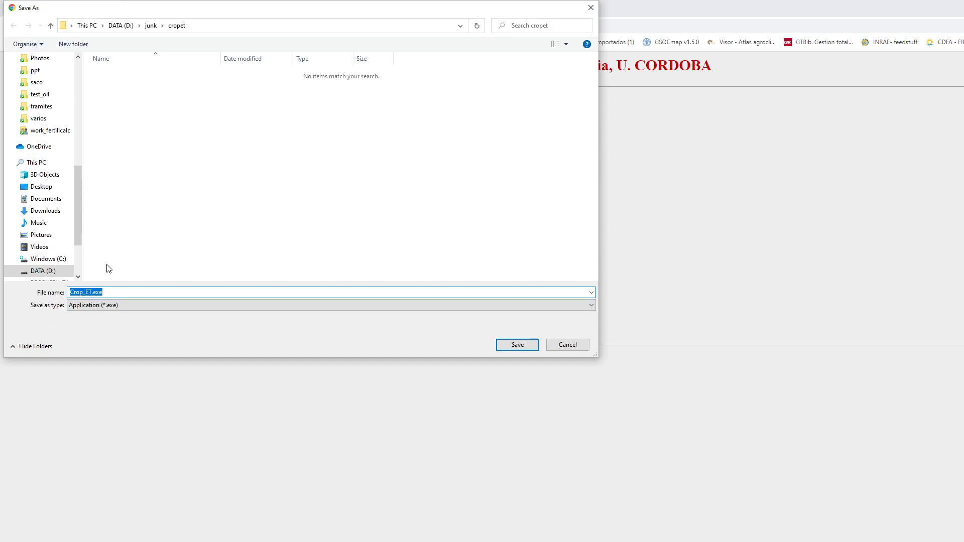
click(518, 345)
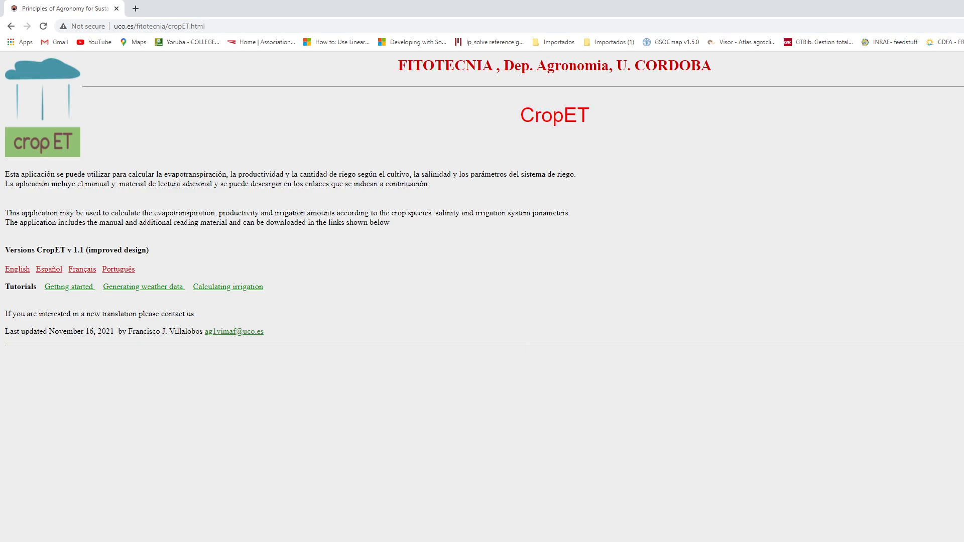
- Switch to the cropet folder in File Explorer, launch Crop_ET.exe and move its window clear of the web page's links
click(568, 541)
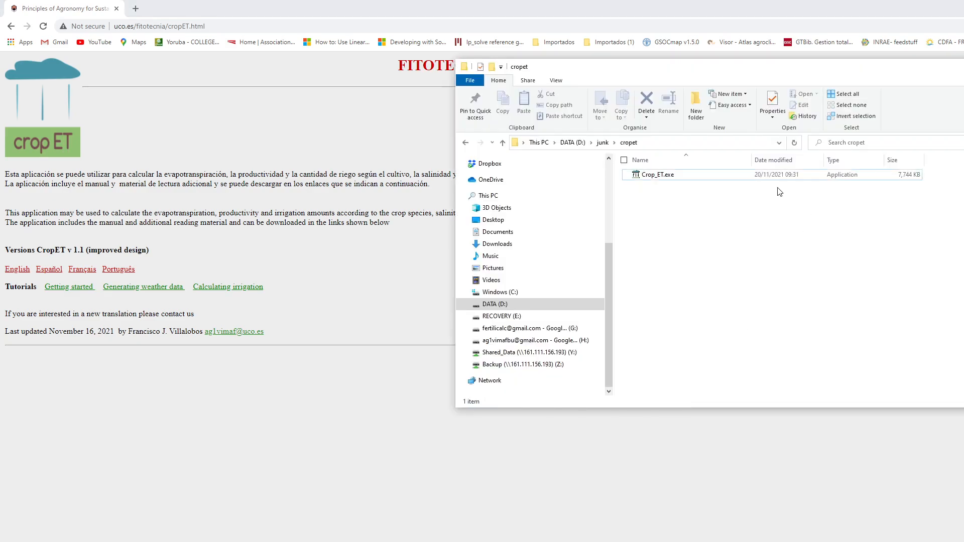
click(668, 176)
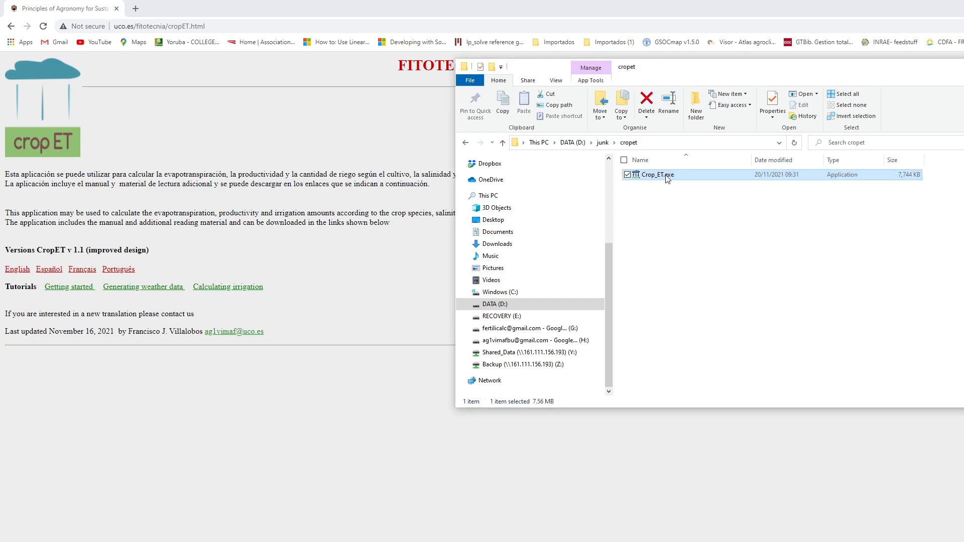
double_click(667, 176)
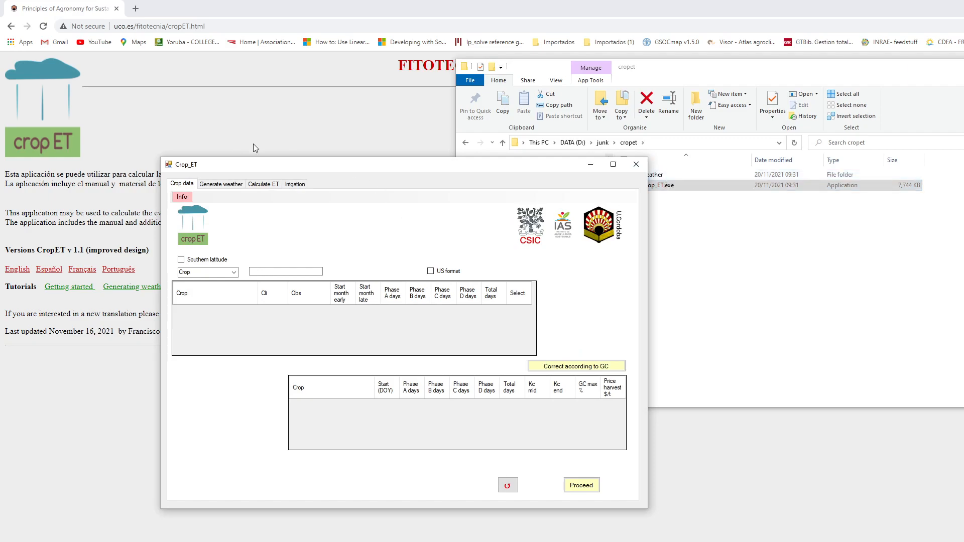
drag(381, 167, 579, 73)
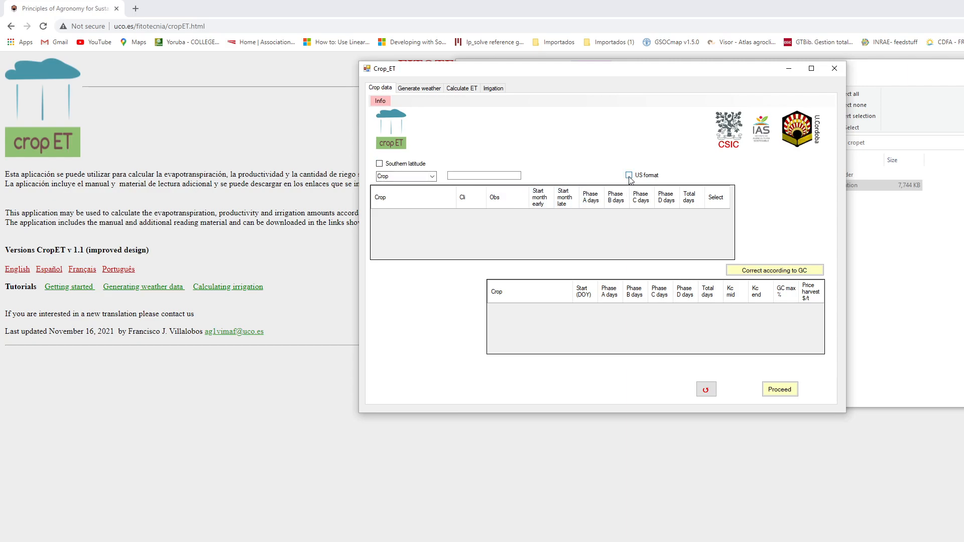
- Choose the crop Maize (grain) and select its climate M variant with start months 3 to 4
click(401, 178)
text(m)
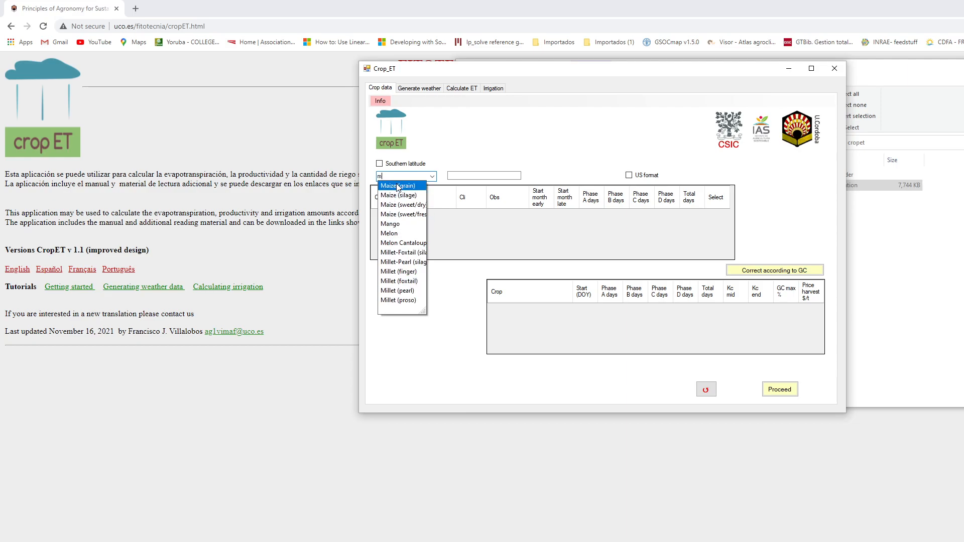
click(398, 187)
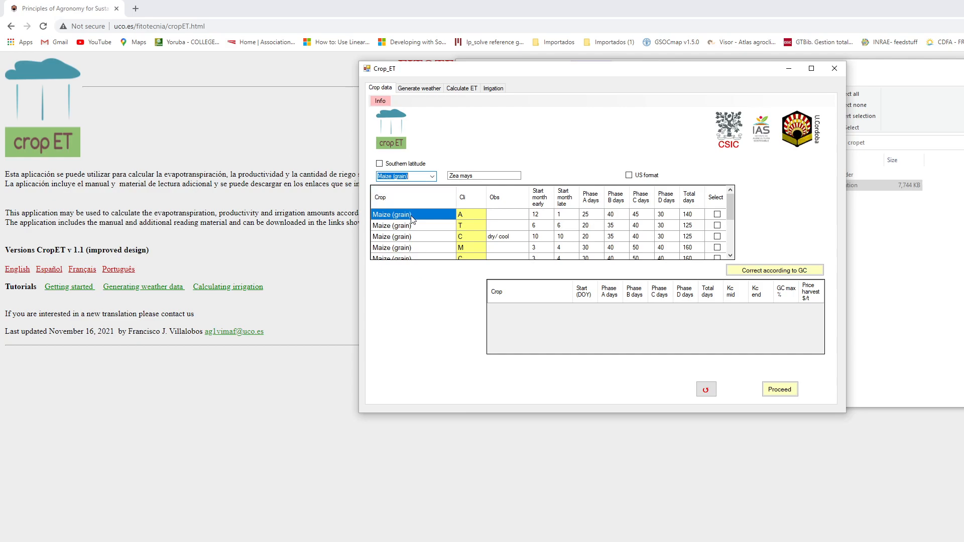
mouse_move(474, 203)
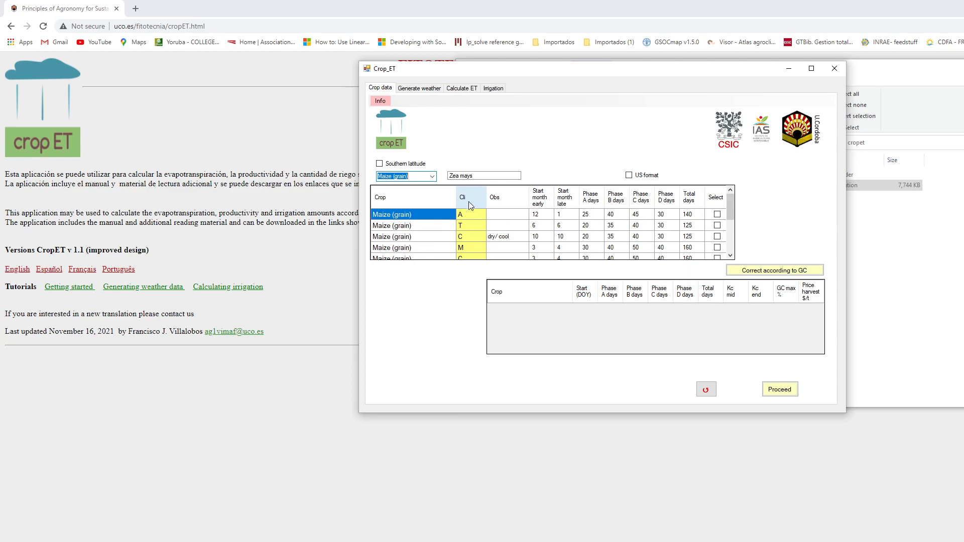
click(718, 248)
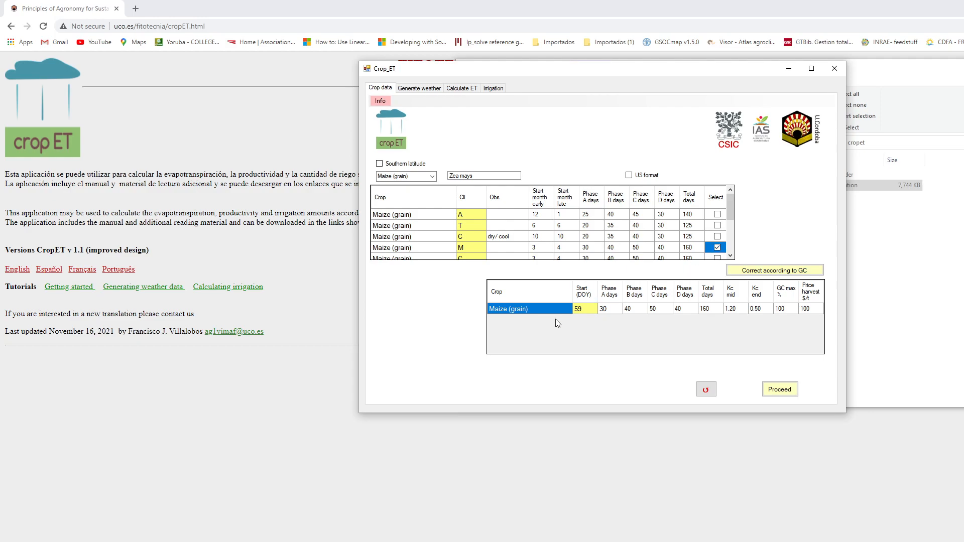
- Set the maize start day (DOY) to 120 and its harvest price to 250 $/t
click(587, 310)
text(120)
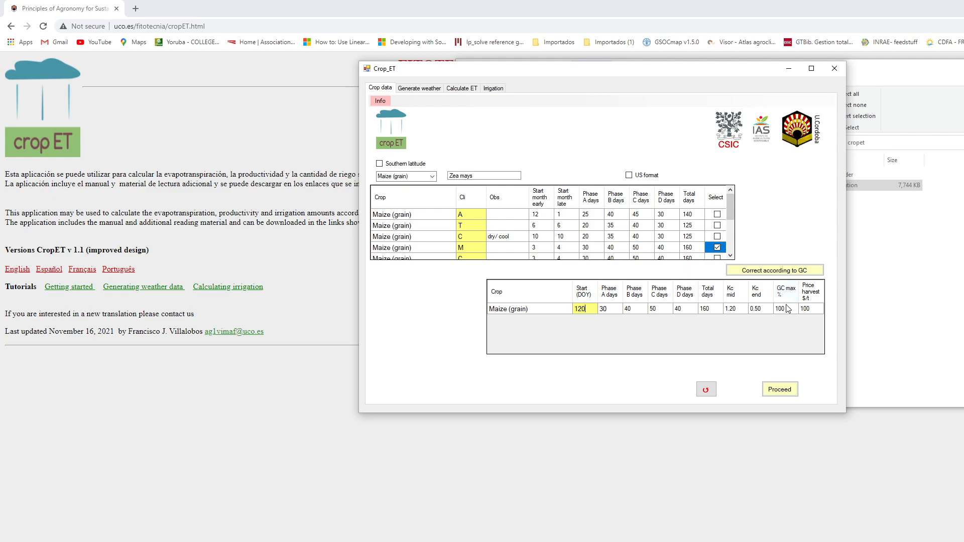
click(818, 309)
text(250)
click(787, 393)
- Choose Tomato as a second crop and select its climate M variant
click(417, 177)
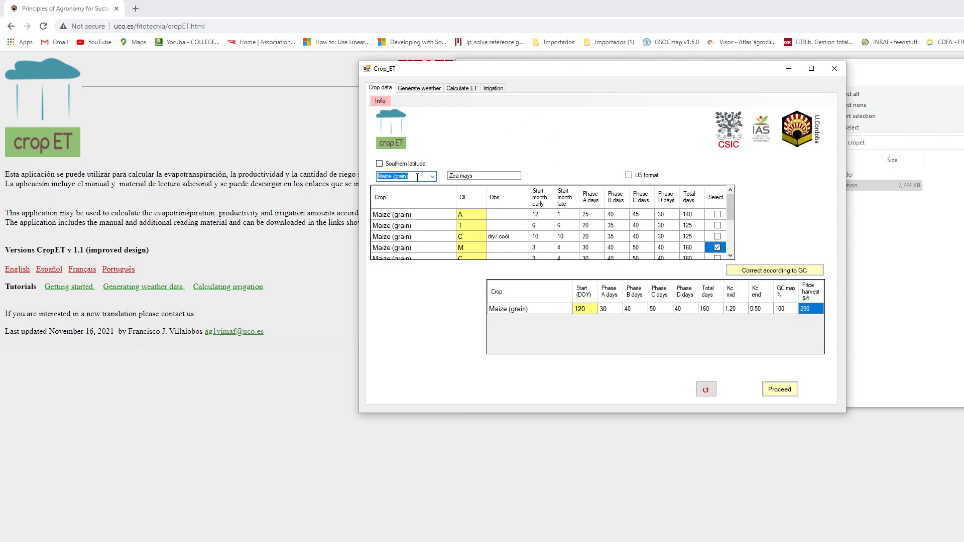
text(to)
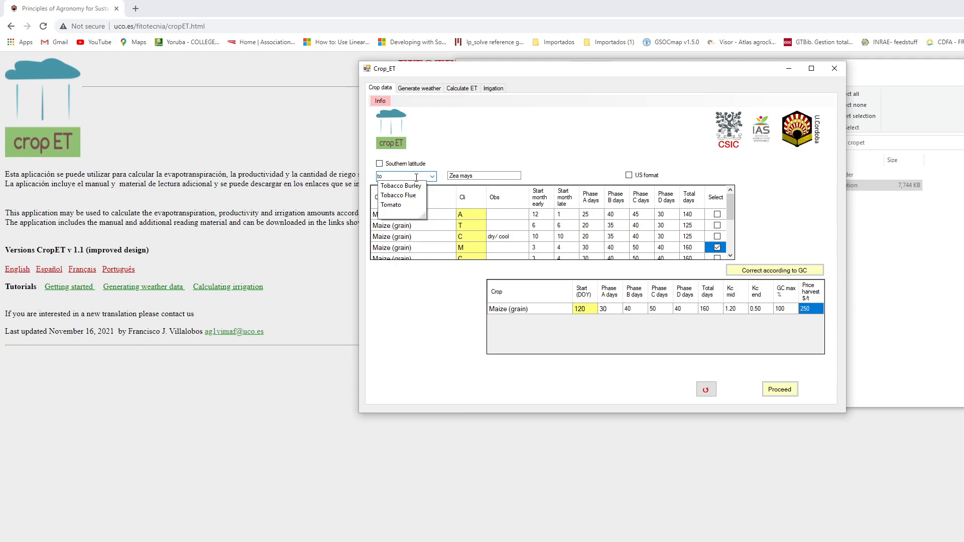
click(402, 205)
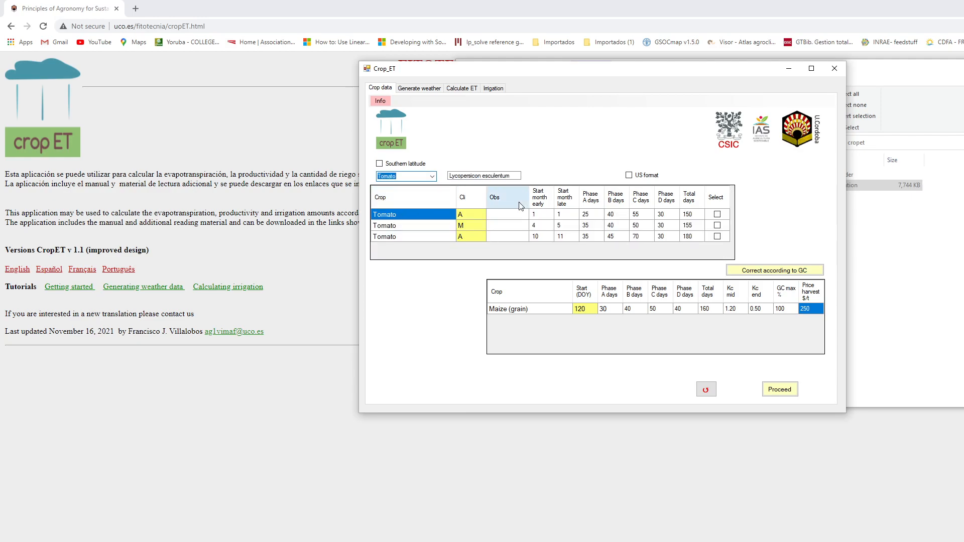
click(717, 226)
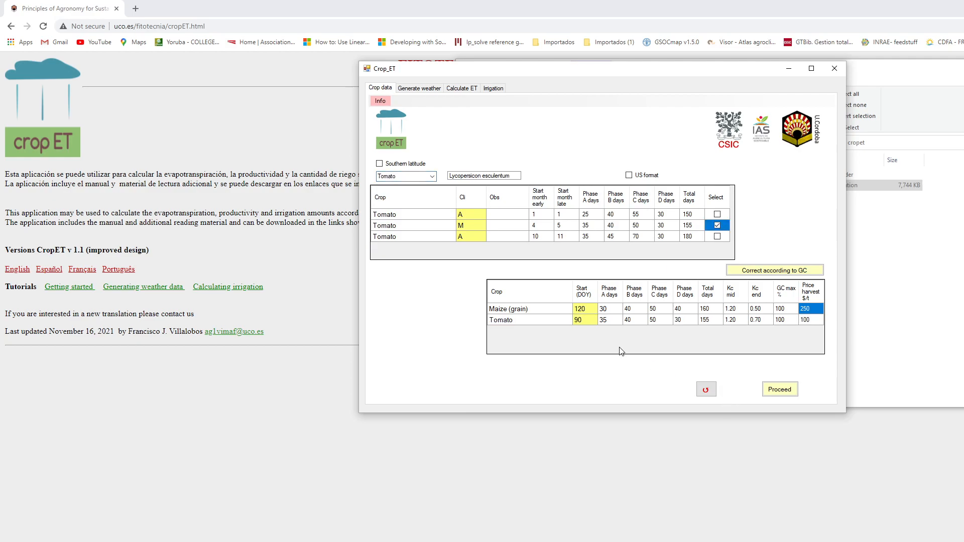
- Set the tomato start day (DOY) to 120 and its harvest price to 30 $/t, and proceed with the crop data
click(587, 320)
text(12)
click(815, 321)
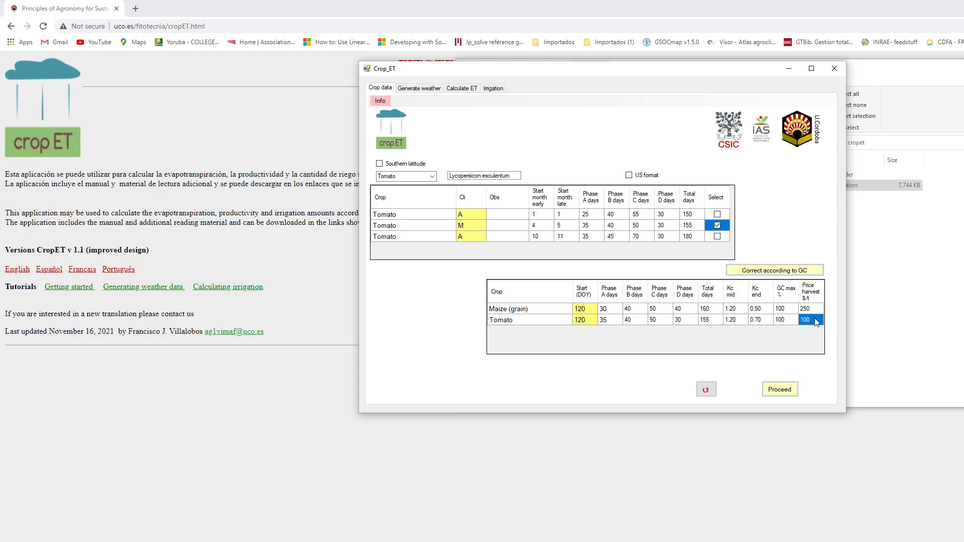
text(30)
click(781, 391)
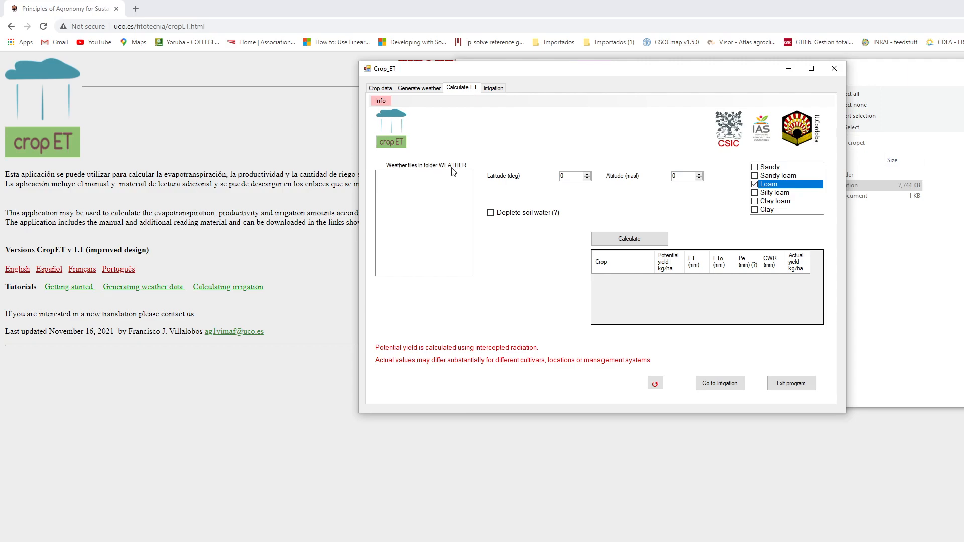
- Generate 30 years of daily weather data for the BADAJOZ station in Spain and acknowledge the message
click(424, 91)
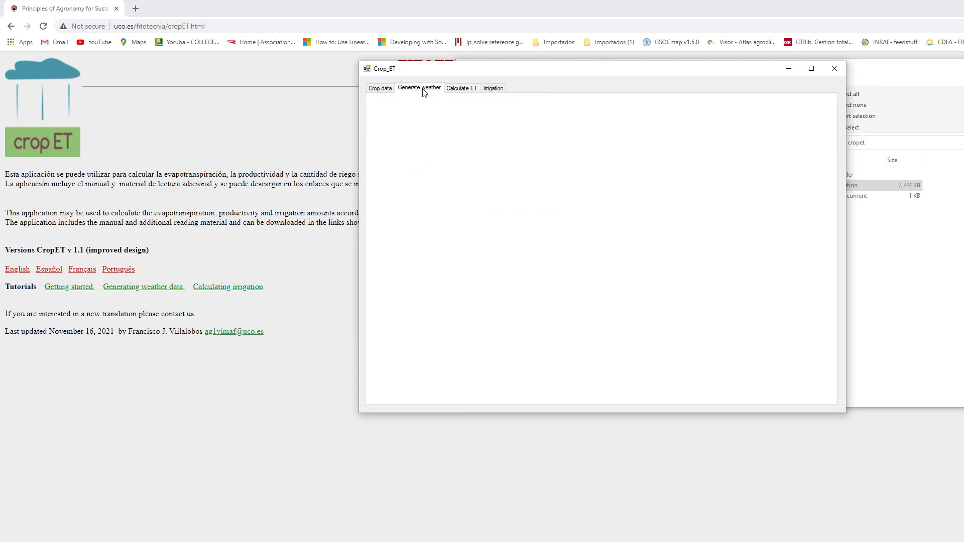
click(483, 172)
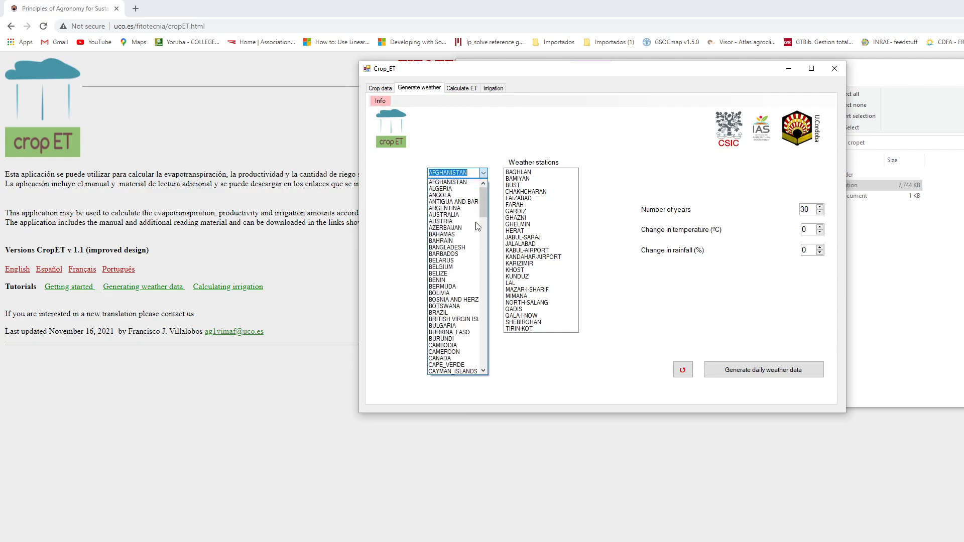
drag(484, 201, 491, 350)
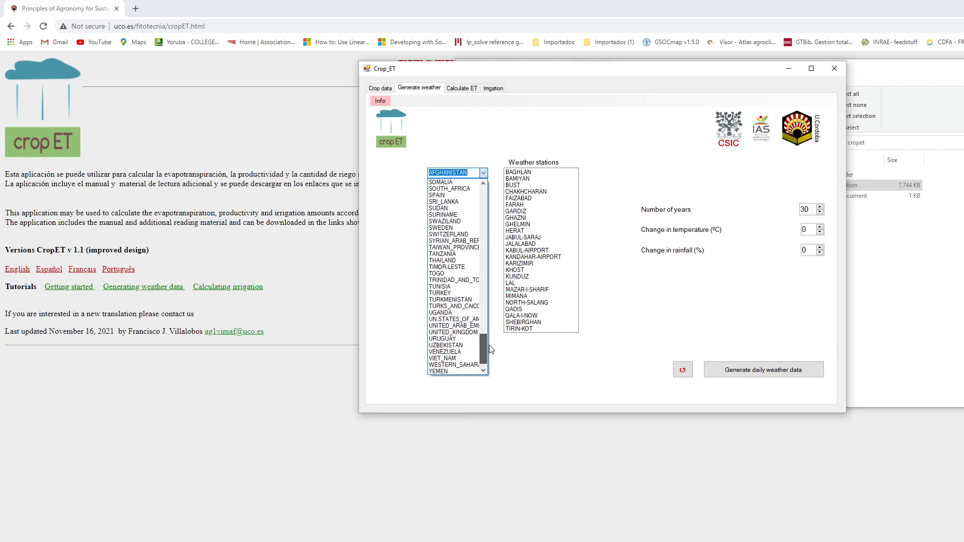
click(452, 203)
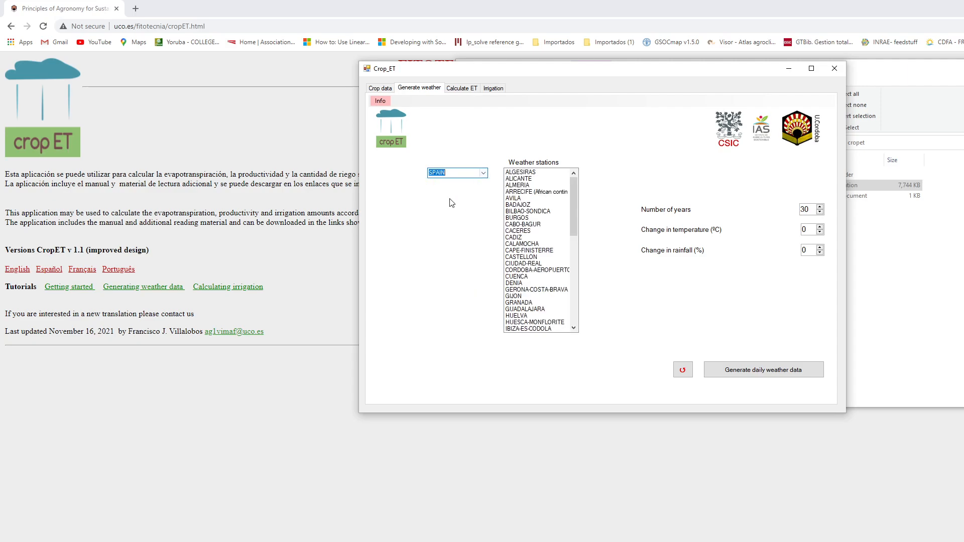
click(524, 206)
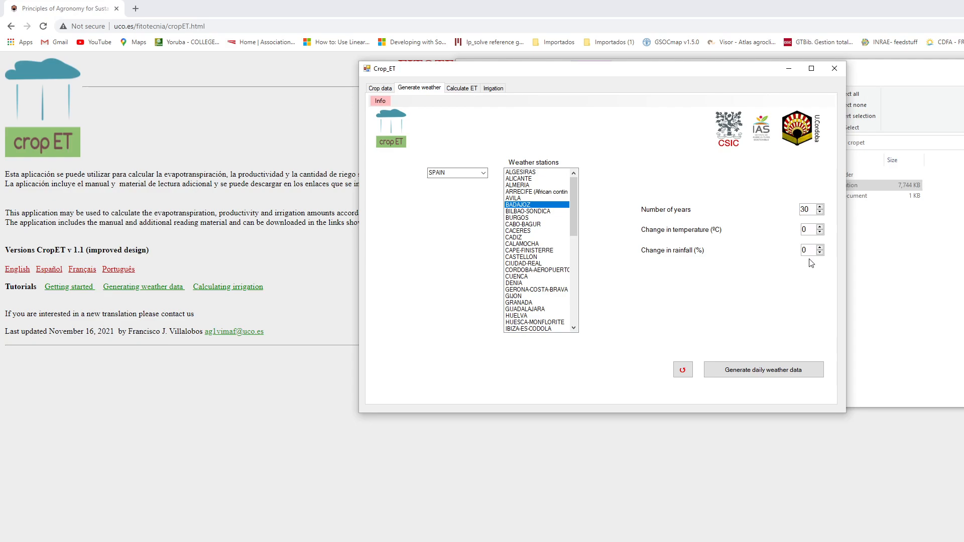
click(753, 371)
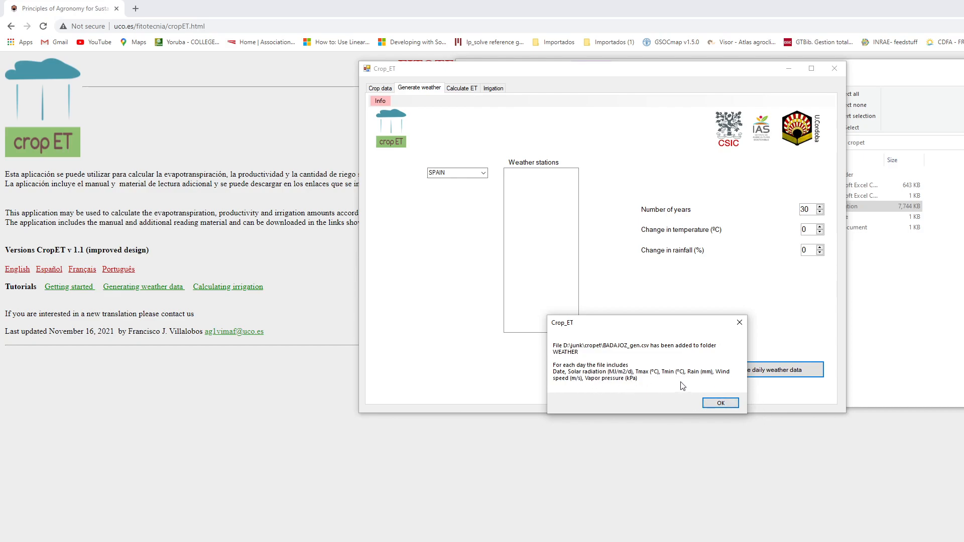
click(722, 403)
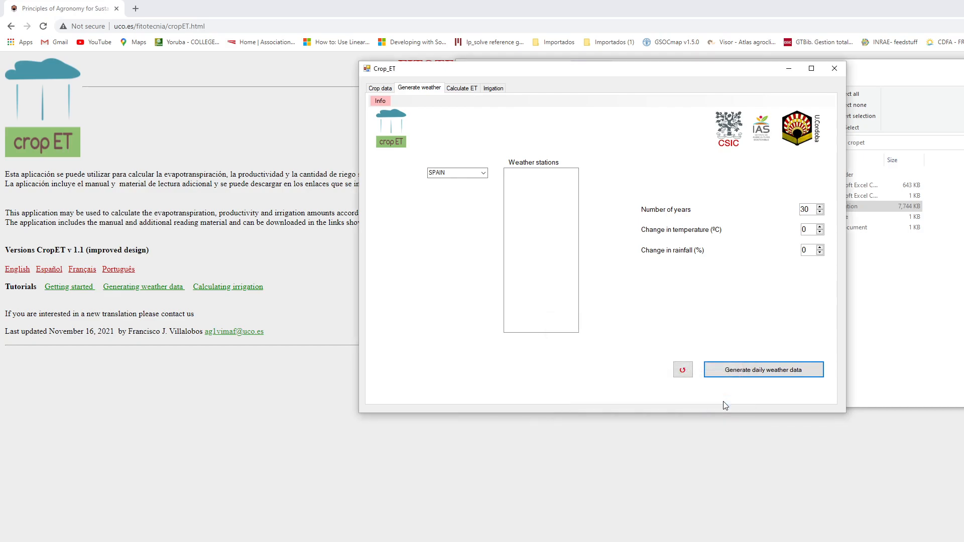
- Calculate the crop ET using BADAJOZ_gen.csv with clay loam soil and soil water depletion enabled
click(464, 89)
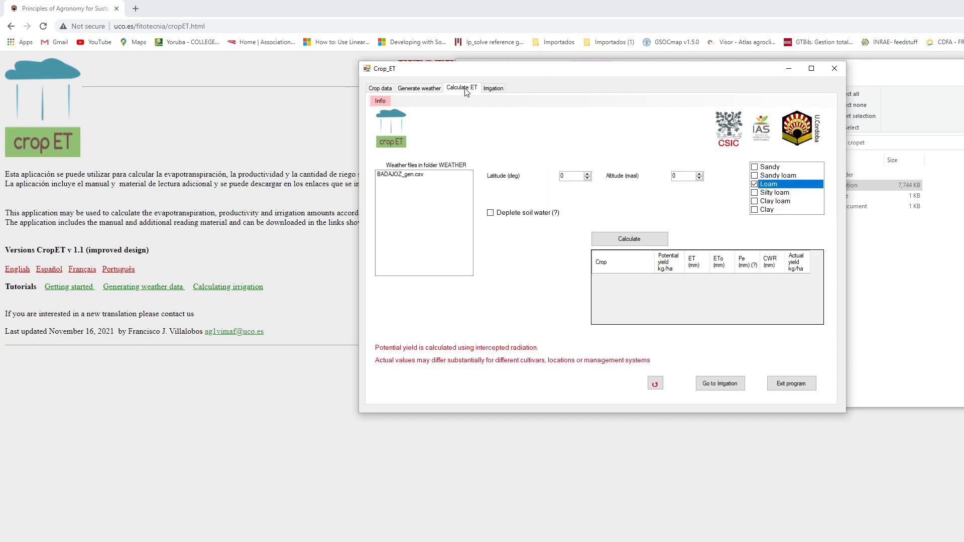
click(399, 176)
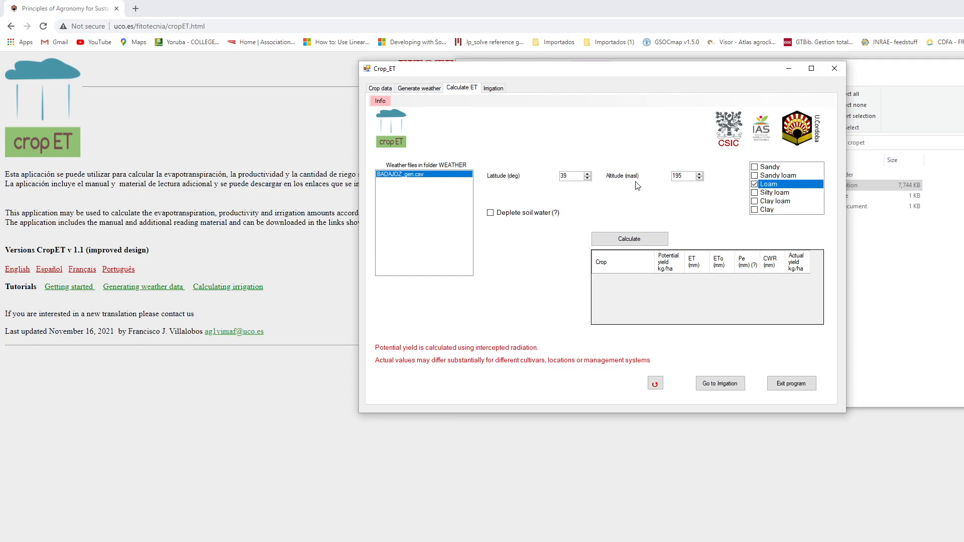
click(755, 202)
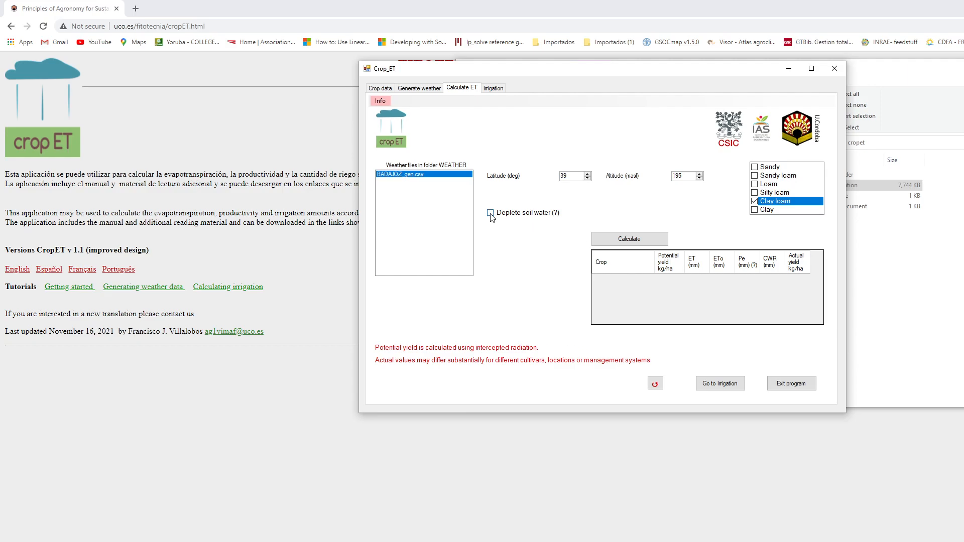
mouse_move(492, 217)
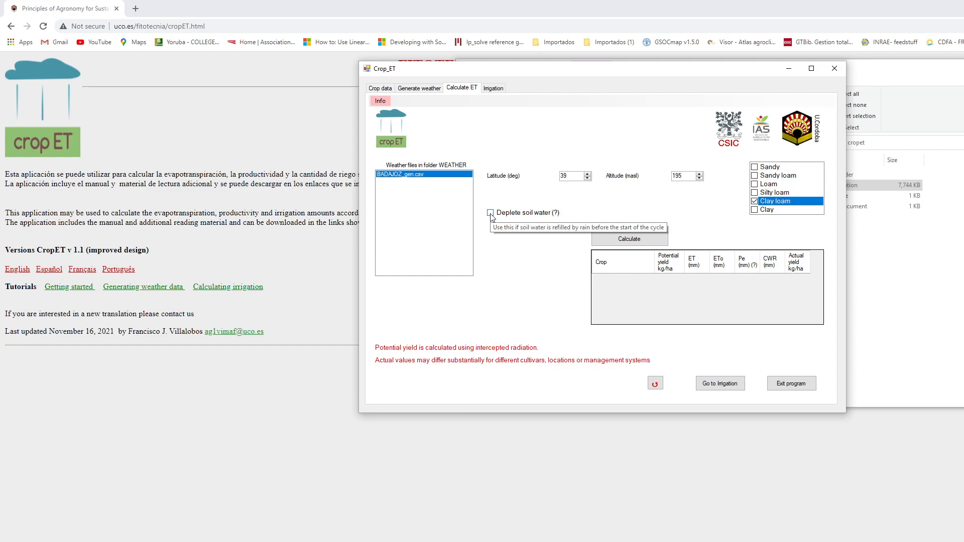
click(491, 213)
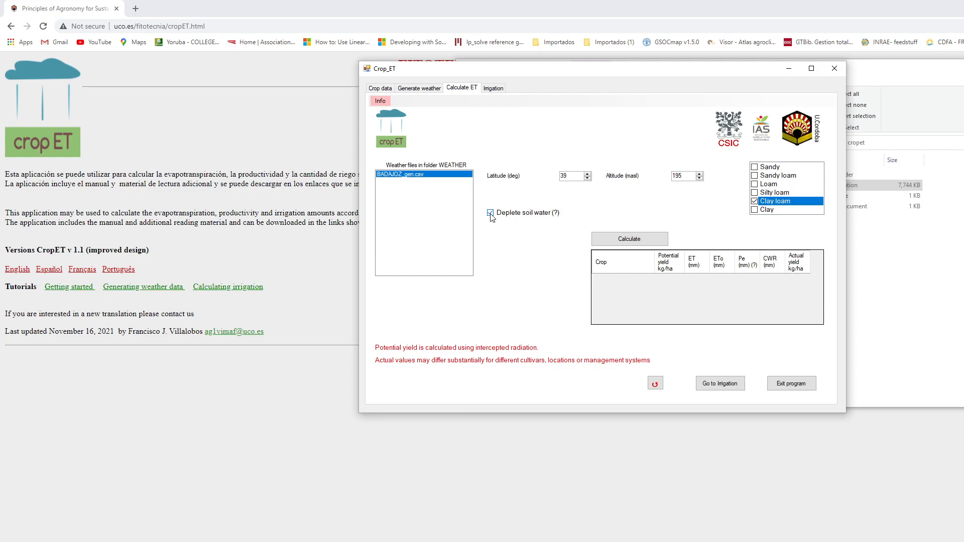
click(635, 240)
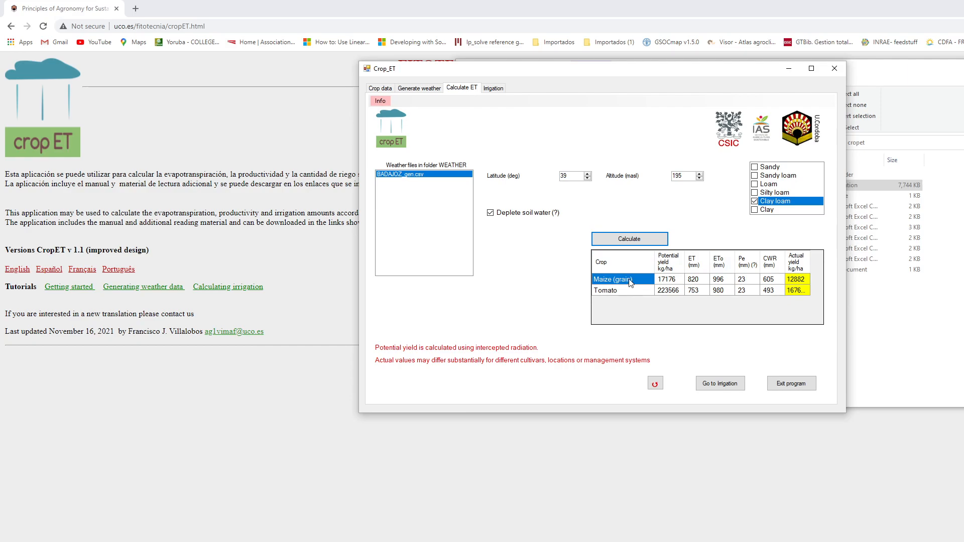
- Set the actual yield of tomato to 90000 kg/ha in the ET results table
click(802, 291)
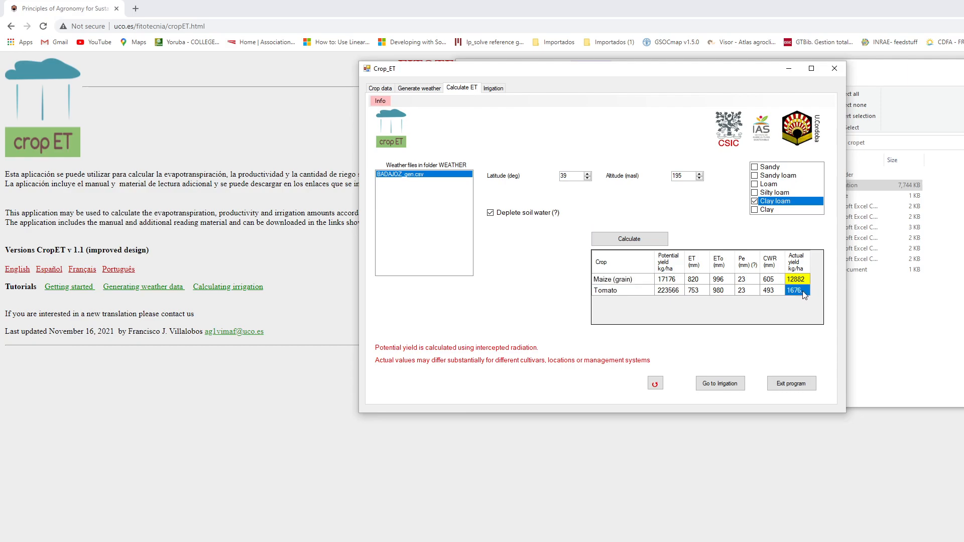
text(90000)
- Go on to irrigation and calculate the requirements of both crops with the Sprinkler system
click(723, 386)
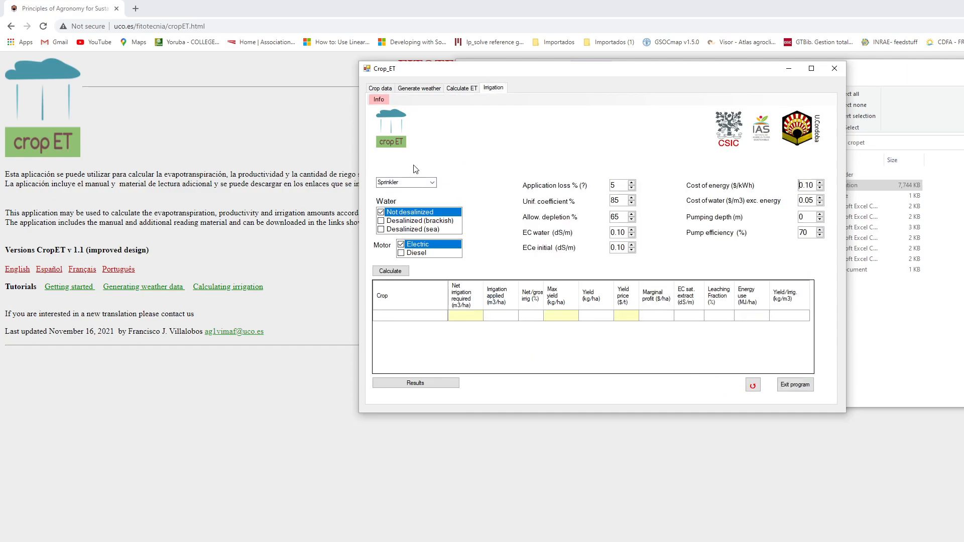
click(433, 183)
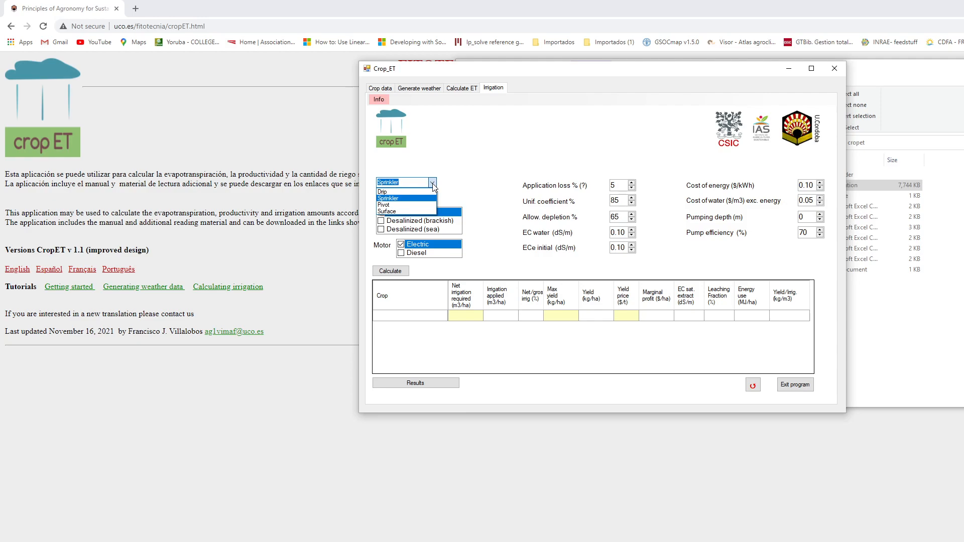
click(397, 199)
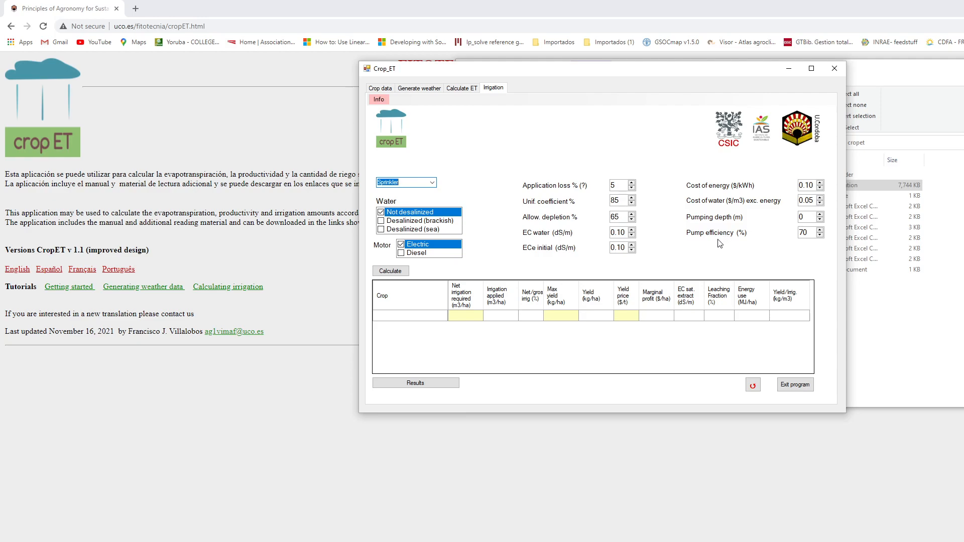
click(393, 271)
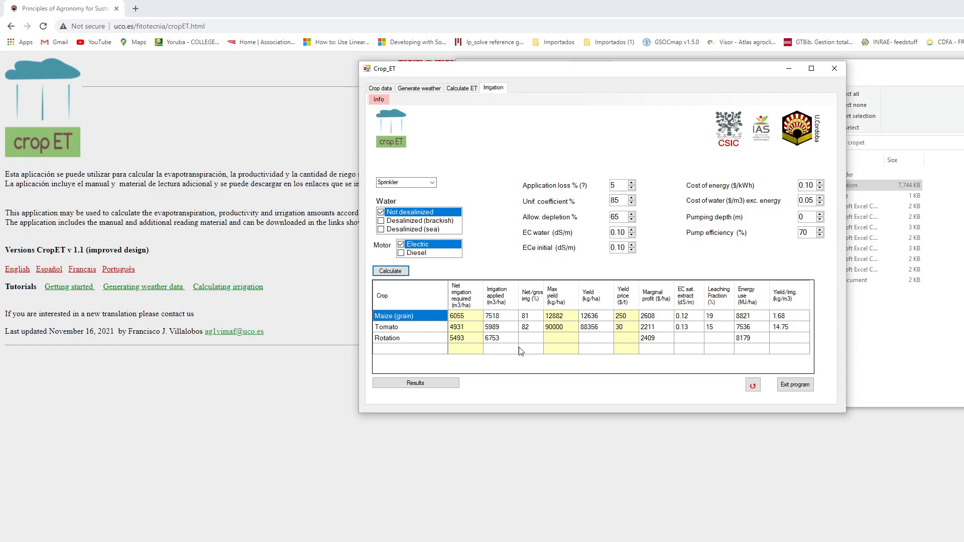
- Open the results report of the irrigation calculation, widen its window, review it through to the rotation summary and close it
click(423, 384)
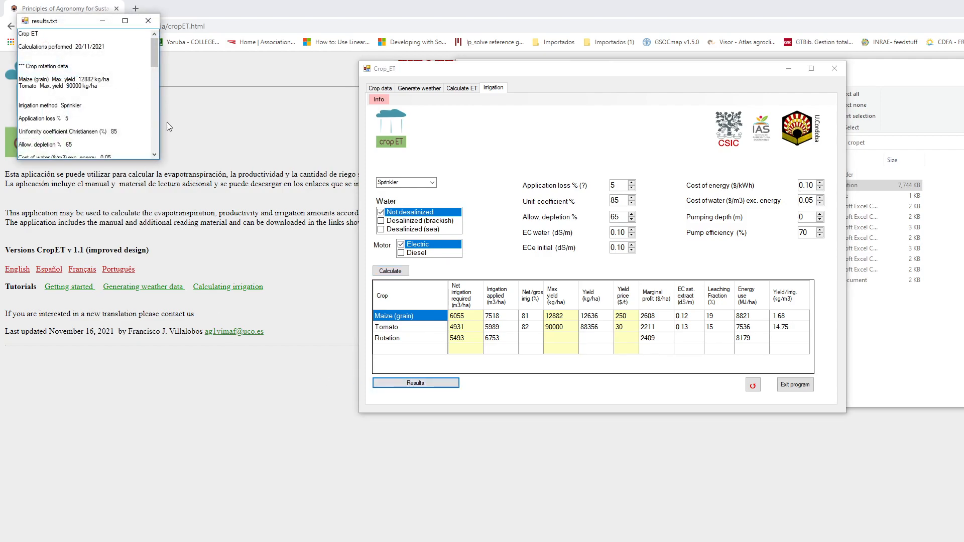
drag(158, 122, 252, 134)
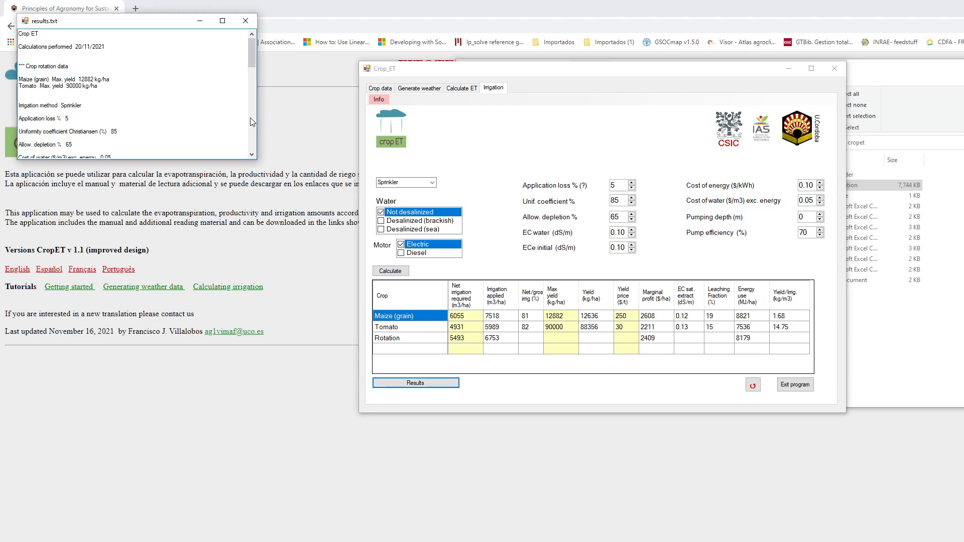
scroll(252, 135, down, 5)
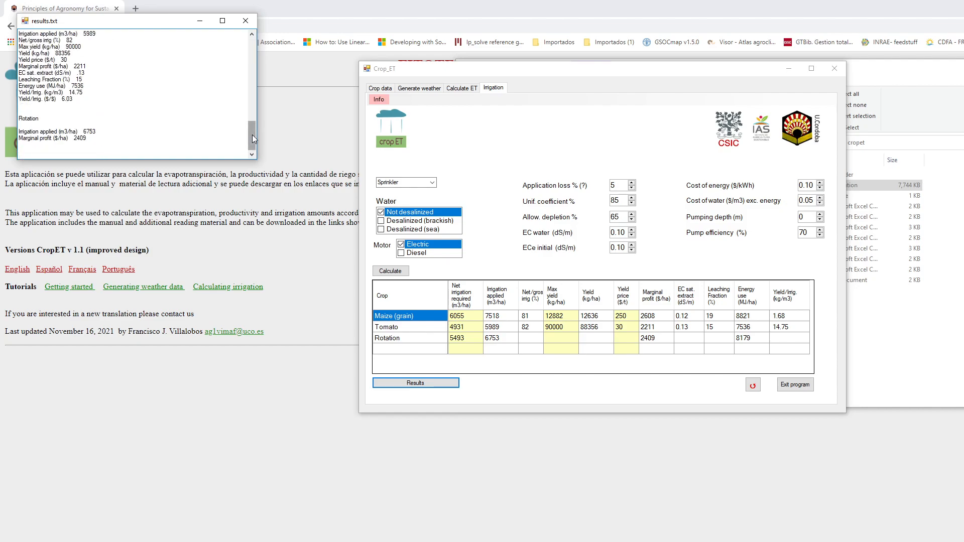
scroll(252, 136, down, 2)
click(246, 21)
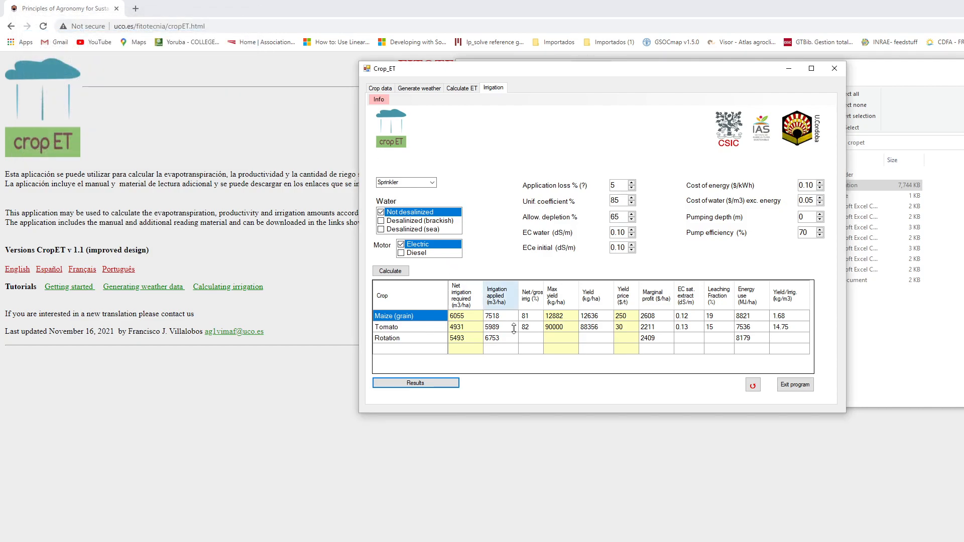
- Exit Crop_ET and open the output file out_year_crop 1.csv from the cropet folder in Excel
click(795, 385)
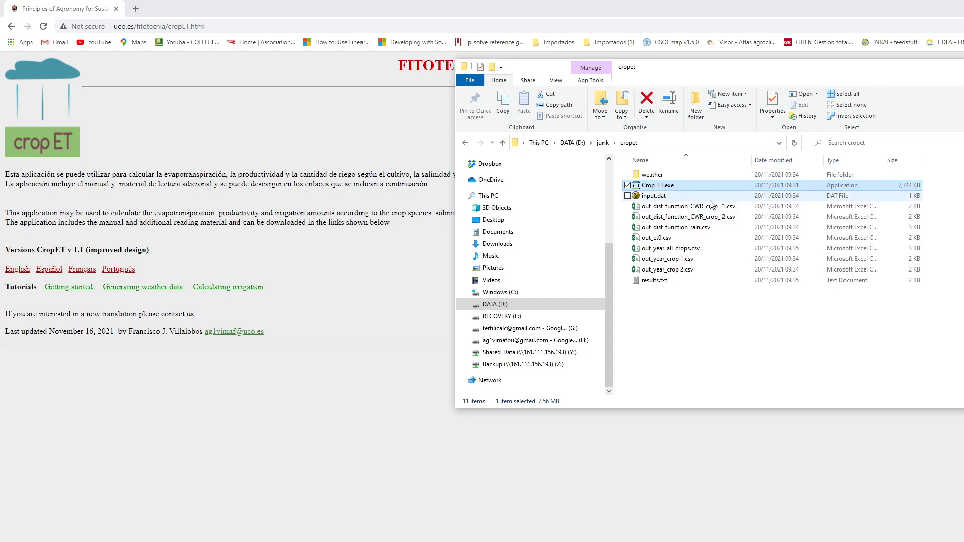
double_click(673, 260)
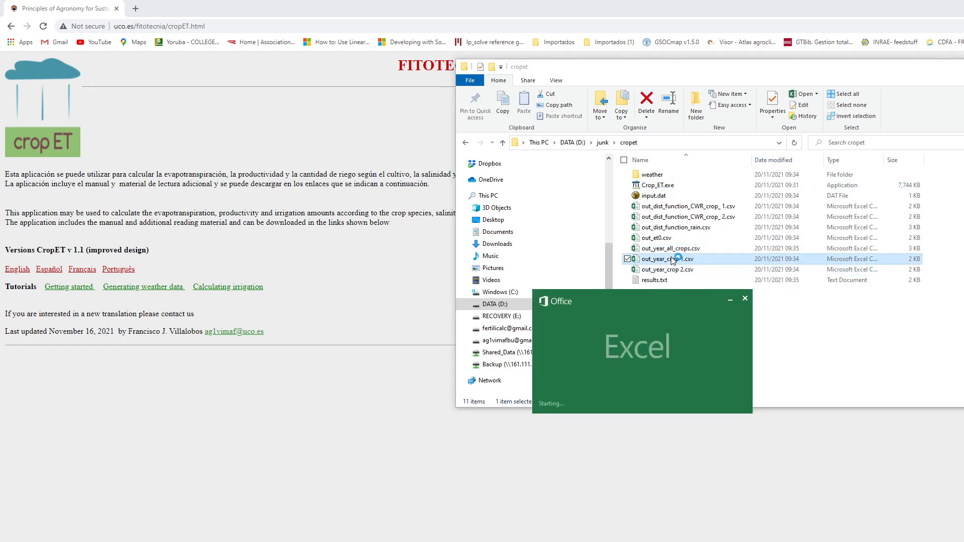